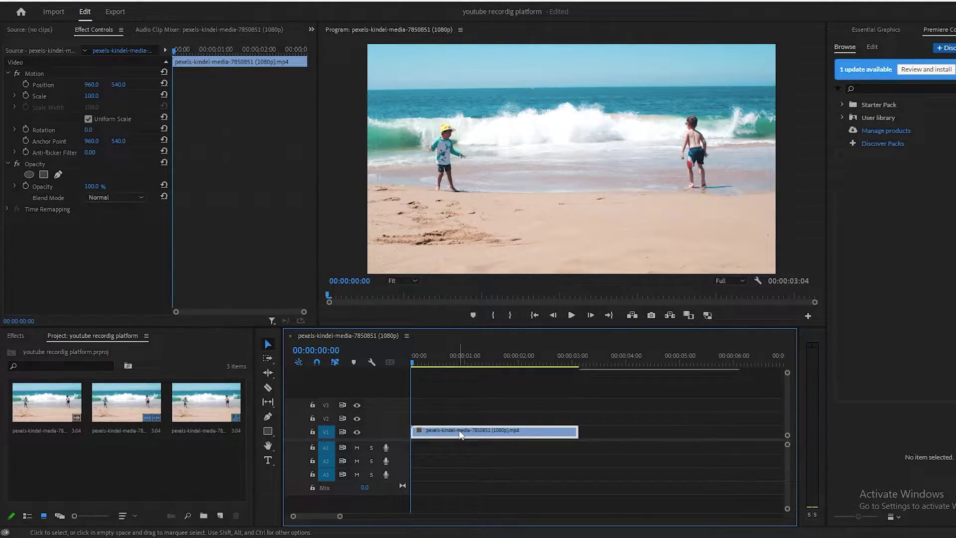
Step: Duplicate the V1 beach clip onto track V2 directly above the original
{"action": "left_click_drag", "start_coordinate": [461, 433], "coordinate": [469, 423]}
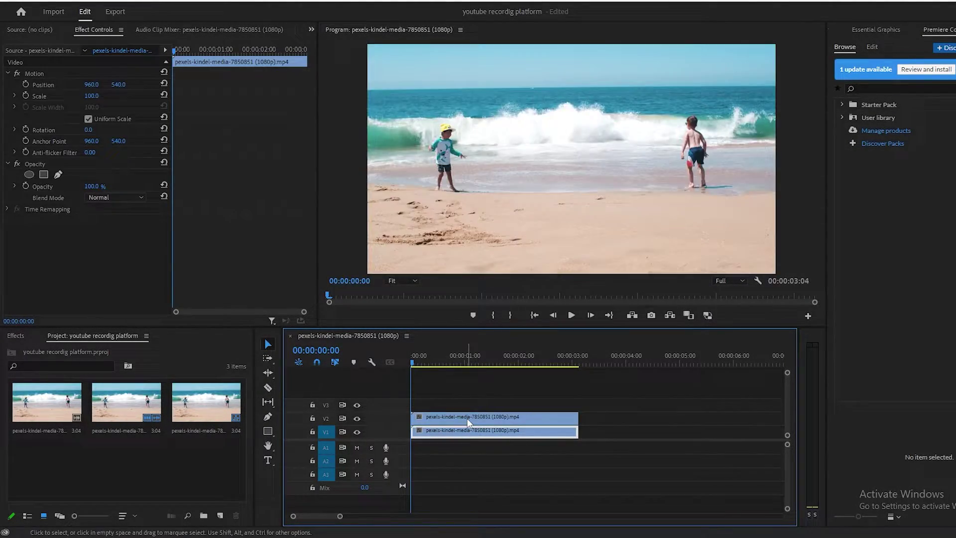
Step: Draw a closed pen mask around the boy on the right under the V2 clip's Opacity
{"action": "left_click", "coordinate": [503, 416]}
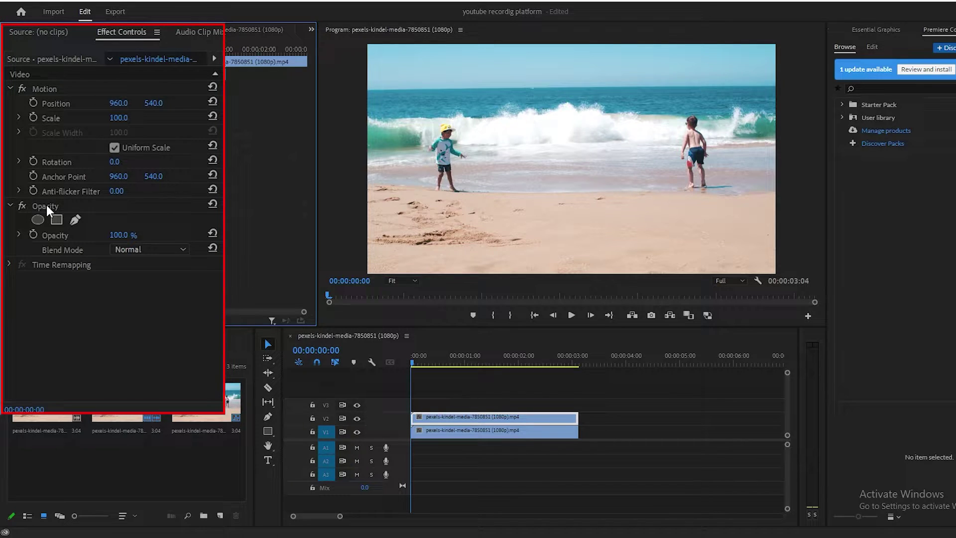
{"action": "left_click", "coordinate": [47, 204]}
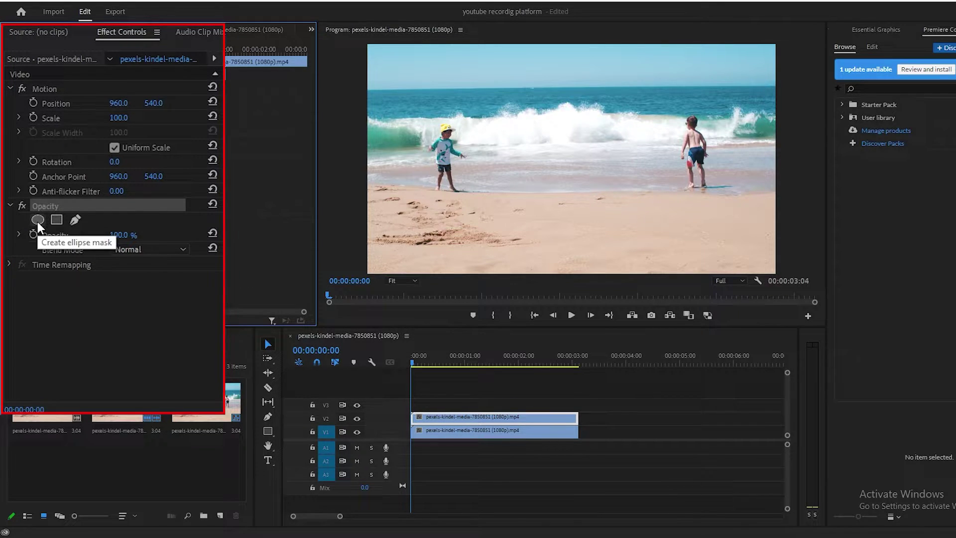
{"action": "left_click", "coordinate": [73, 214]}
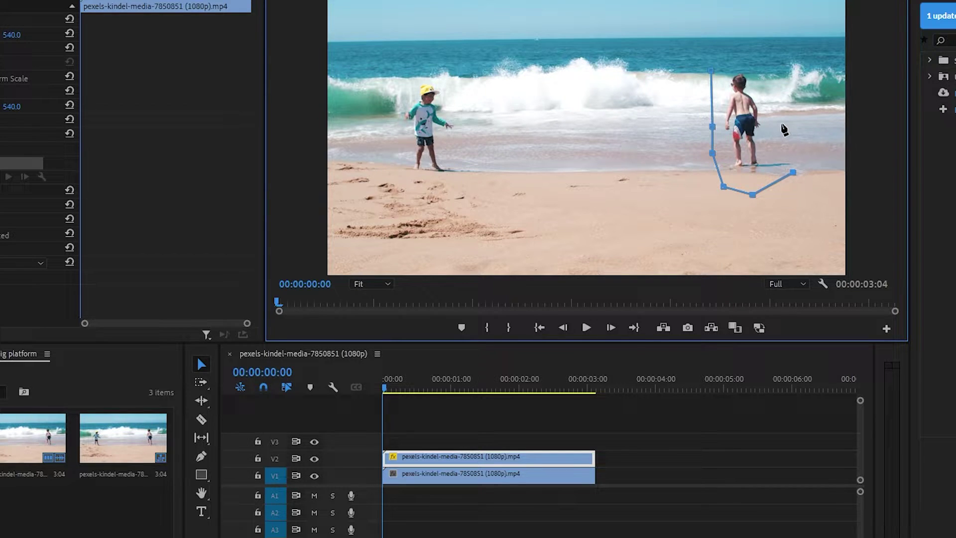
{"action": "left_click", "coordinate": [712, 72]}
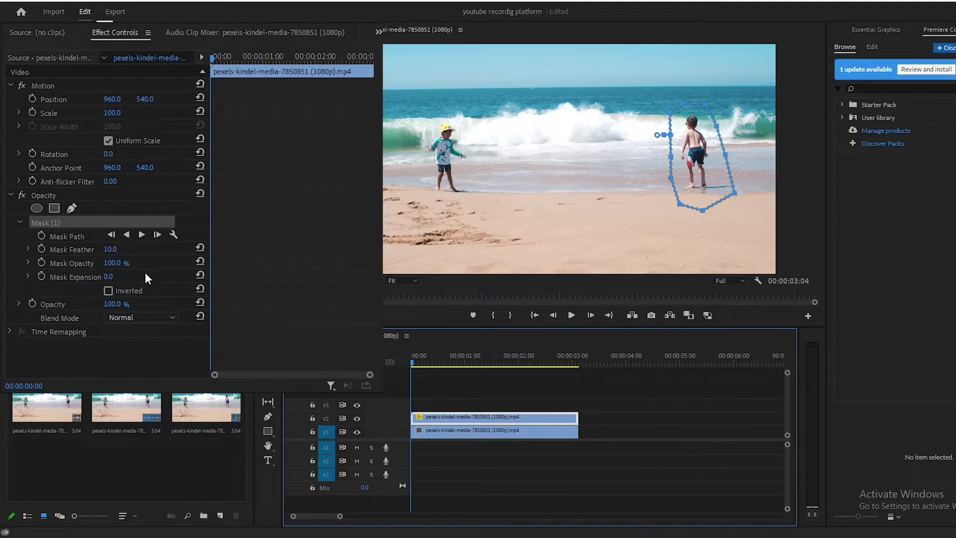
Step: Keyframe the Mask Path and refit the mask to the boy's position further into the clip
{"action": "left_click", "coordinate": [42, 237]}
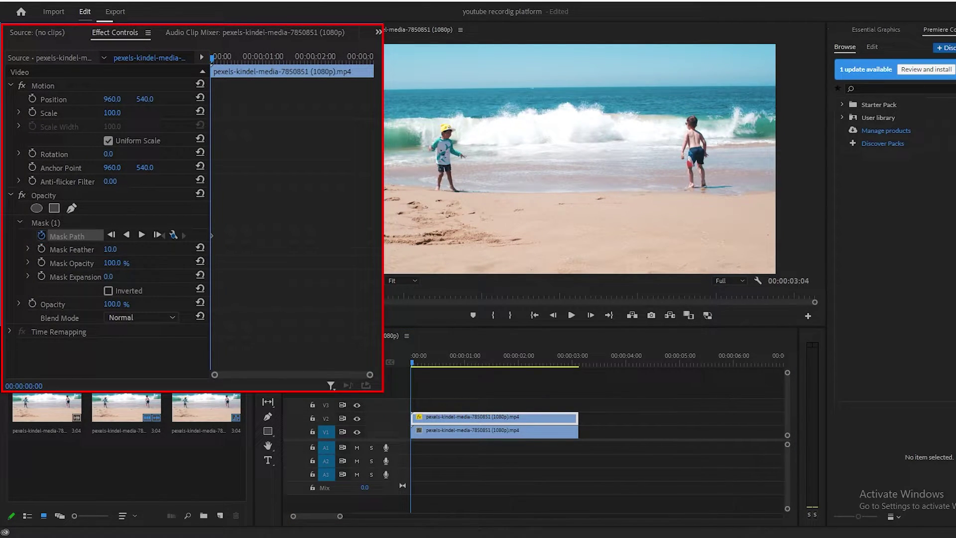
{"action": "left_click", "coordinate": [77, 221]}
{"action": "left_click", "coordinate": [414, 364]}
{"action": "left_click_drag", "start_coordinate": [413, 361], "coordinate": [475, 360]}
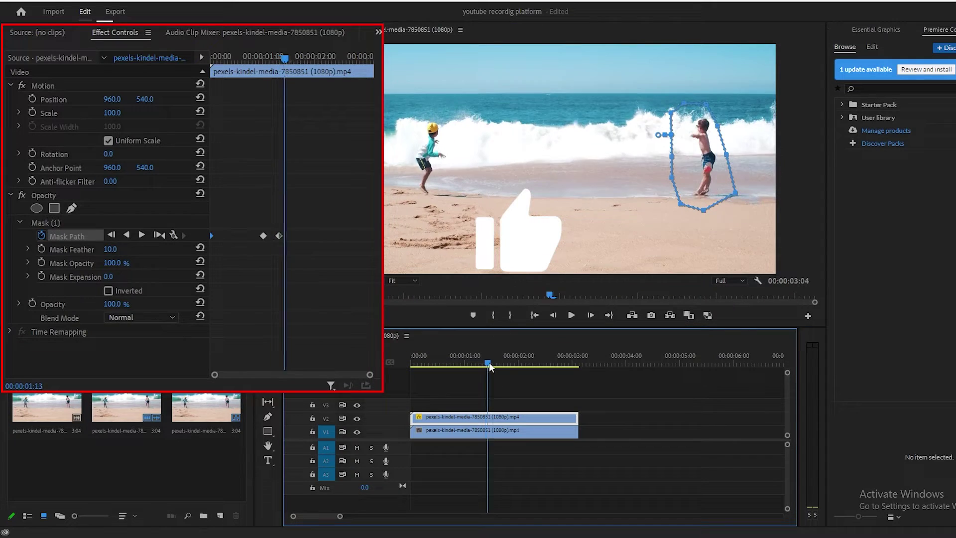
{"action": "left_click_drag", "start_coordinate": [475, 363], "coordinate": [551, 365]}
{"action": "left_click_drag", "start_coordinate": [747, 196], "coordinate": [729, 218]}
Step: Play the clip to review the mask tracking and stop about one second in
{"action": "key", "text": "space"}
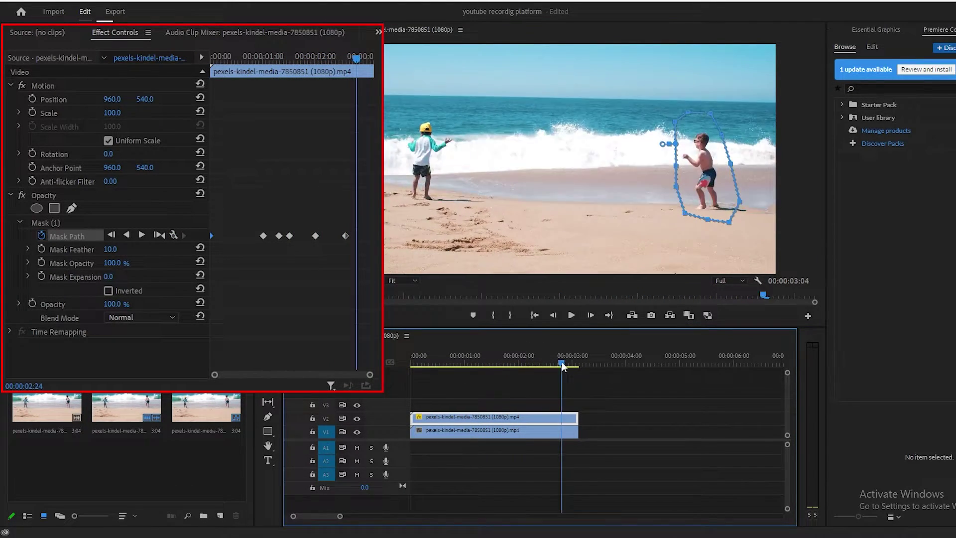
{"action": "left_click", "coordinate": [489, 365]}
{"action": "left_click", "coordinate": [480, 362]}
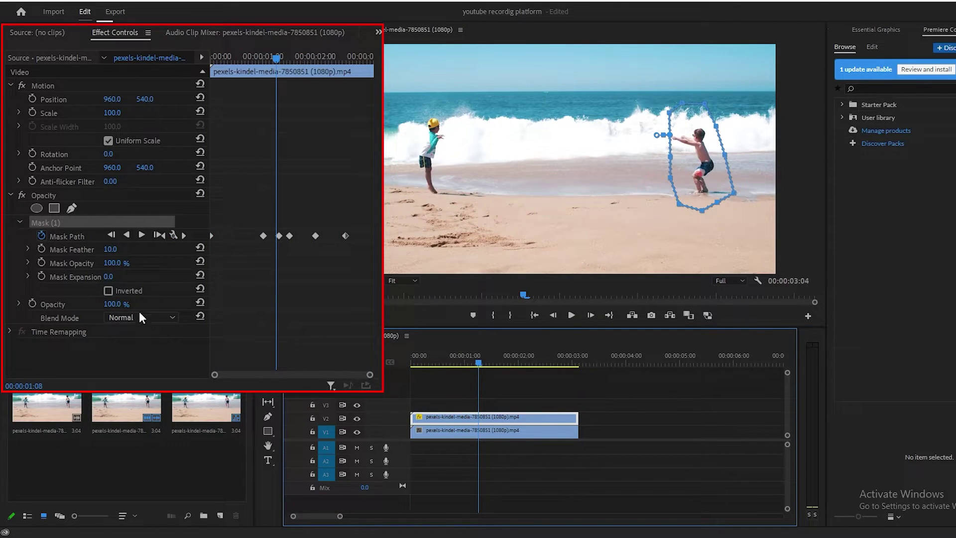
Step: Invert Mask (1), set Mask Expansion to 63 and Mask Feather to 71
{"action": "left_click", "coordinate": [108, 291]}
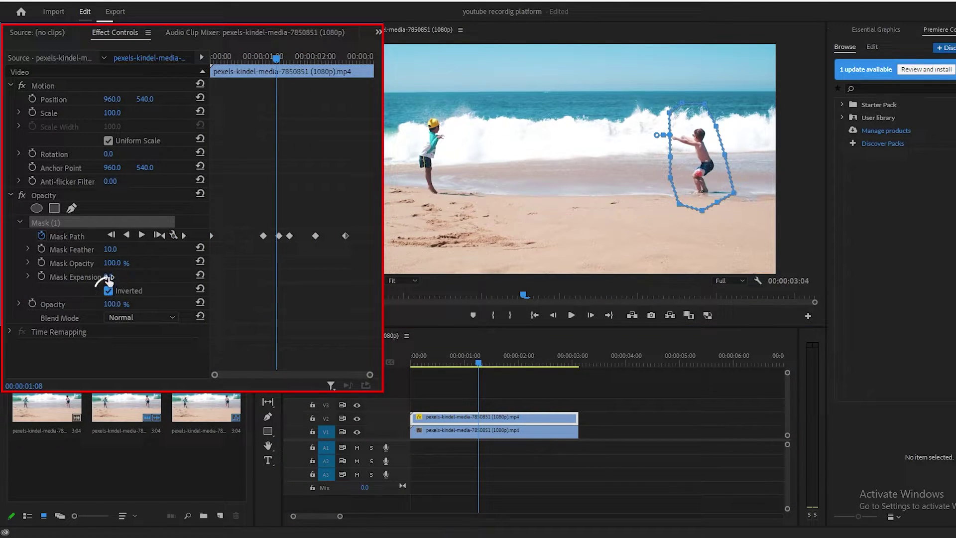
{"action": "left_click_drag", "start_coordinate": [109, 277], "coordinate": [154, 277]}
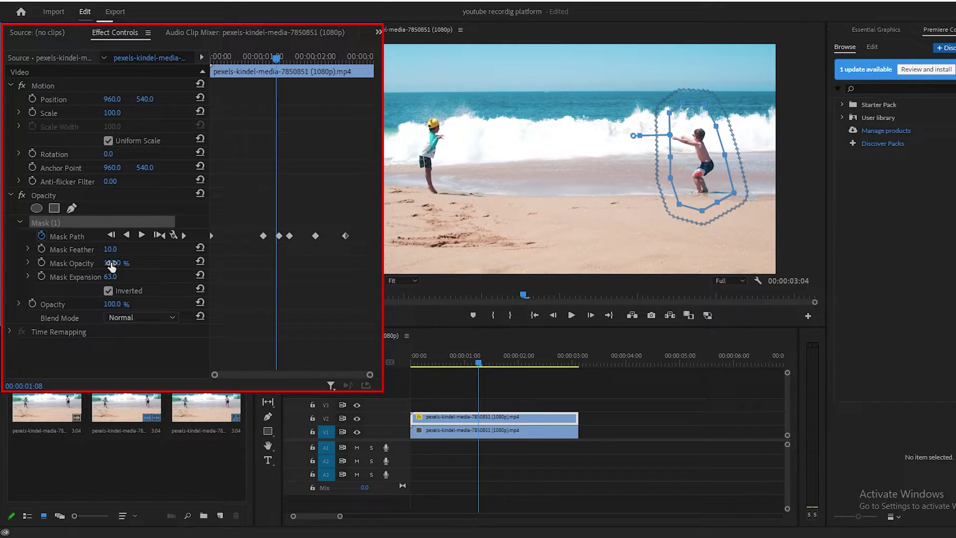
{"action": "left_click_drag", "start_coordinate": [110, 249], "coordinate": [127, 249]}
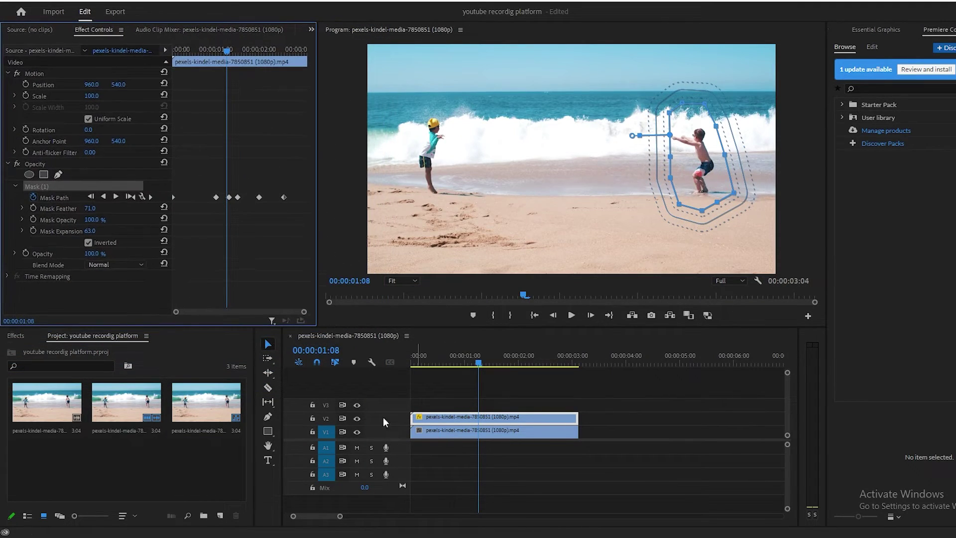
Step: Shift the V1 clip's Position X from 960 to 1444 so the boy leaves the frame
{"action": "left_click", "coordinate": [357, 431]}
{"action": "left_click", "coordinate": [502, 435]}
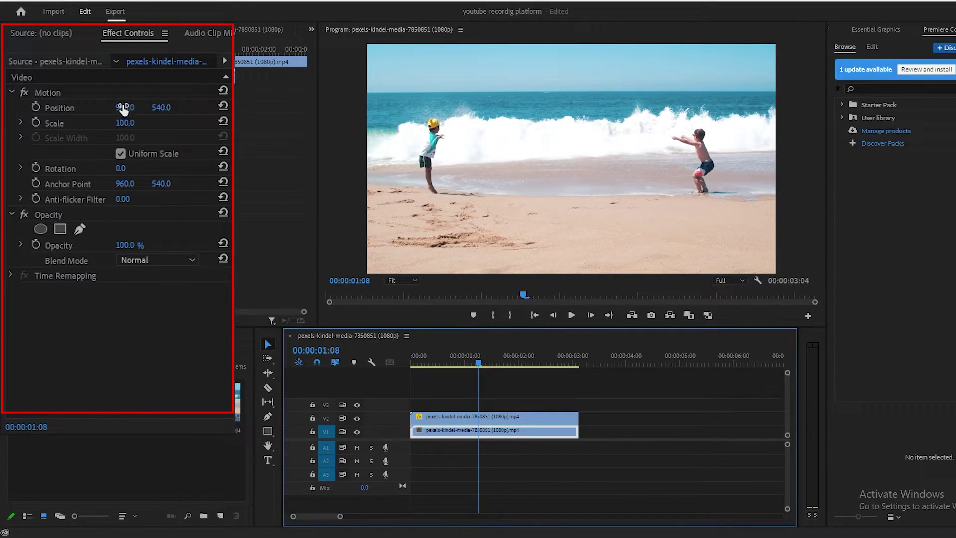
{"action": "left_click_drag", "start_coordinate": [126, 107], "coordinate": [263, 107]}
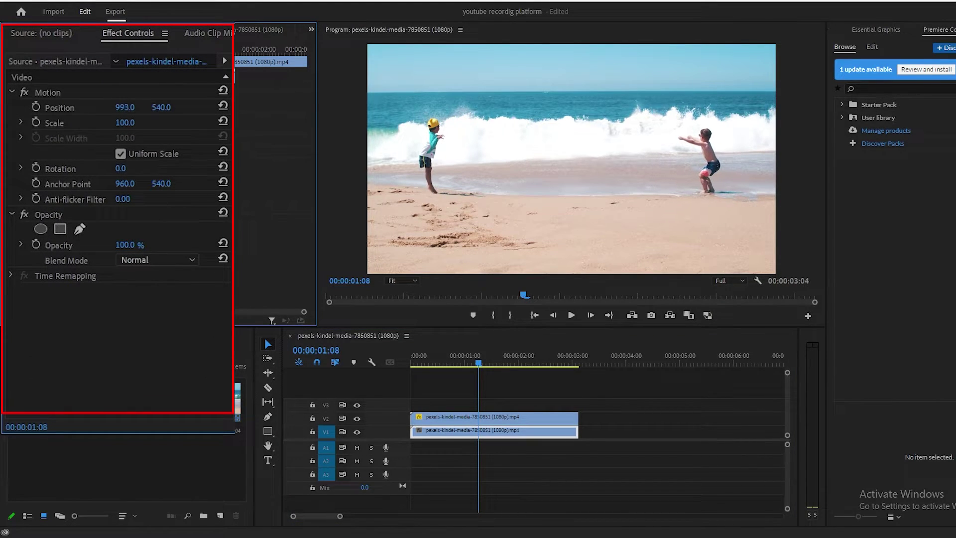
{"action": "left_click_drag", "start_coordinate": [128, 107], "coordinate": [334, 107]}
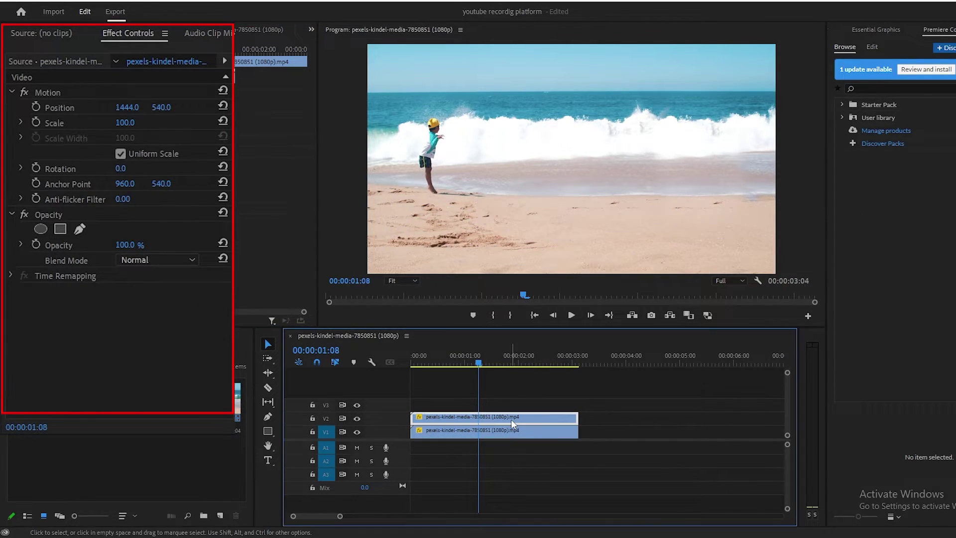
Step: Raise the V2 clip's Mask Expansion to 140 to keep the right boy hidden
{"action": "left_click_drag", "start_coordinate": [123, 306], "coordinate": [189, 304]}
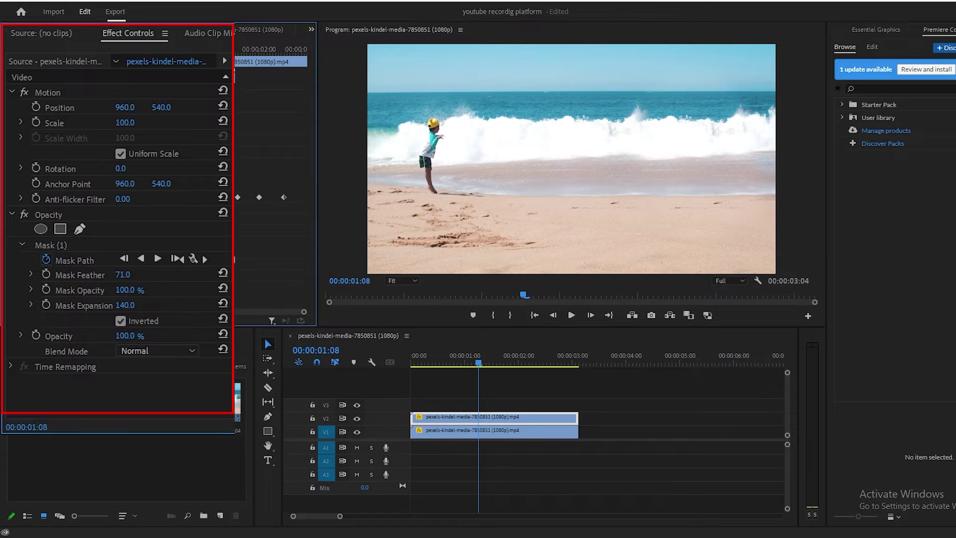